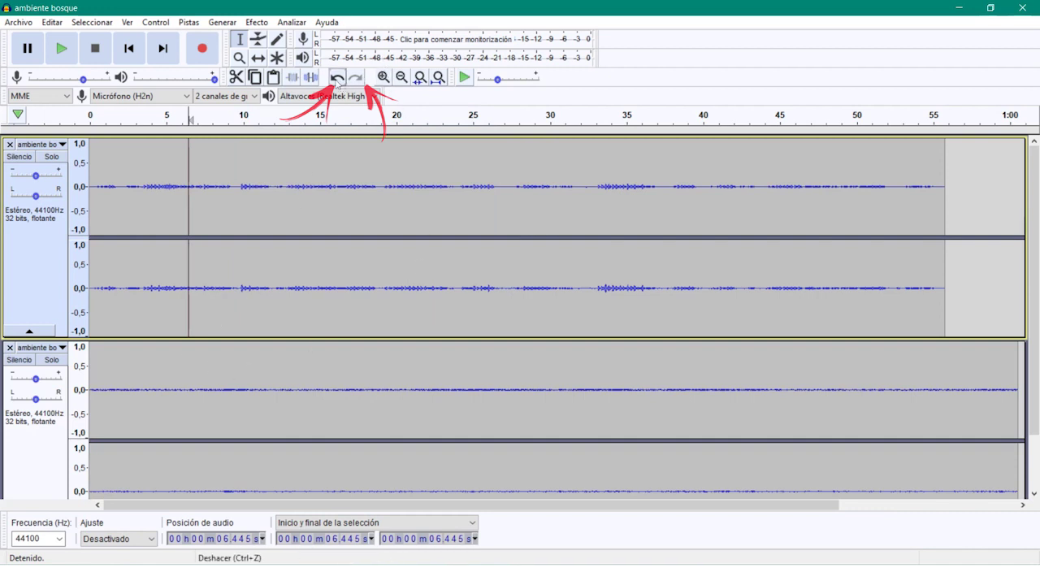
Step: Undo the import of the second audio track, keeping only the first track in the project
left_click(337, 78)
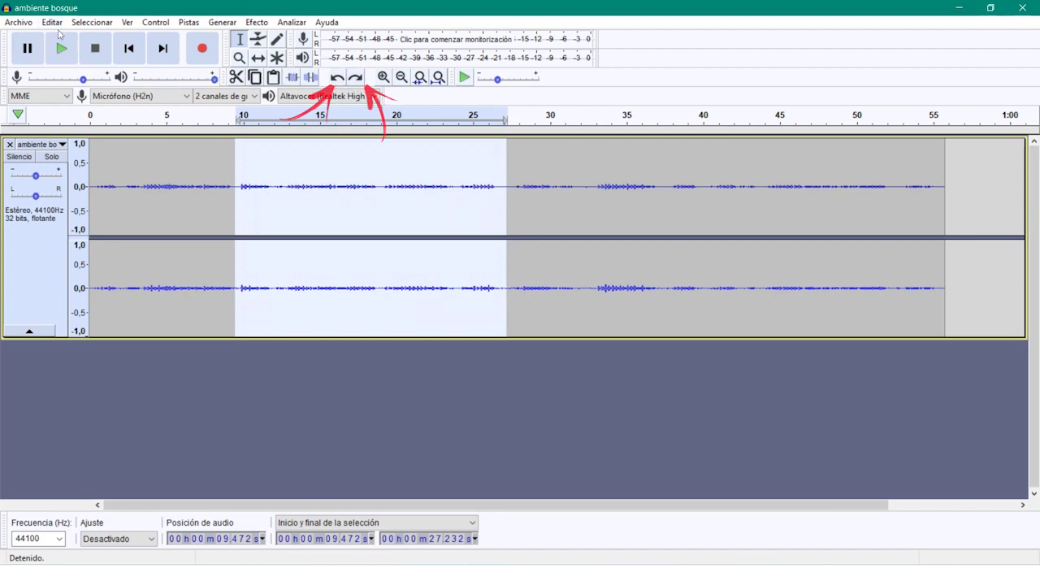
left_click(54, 23)
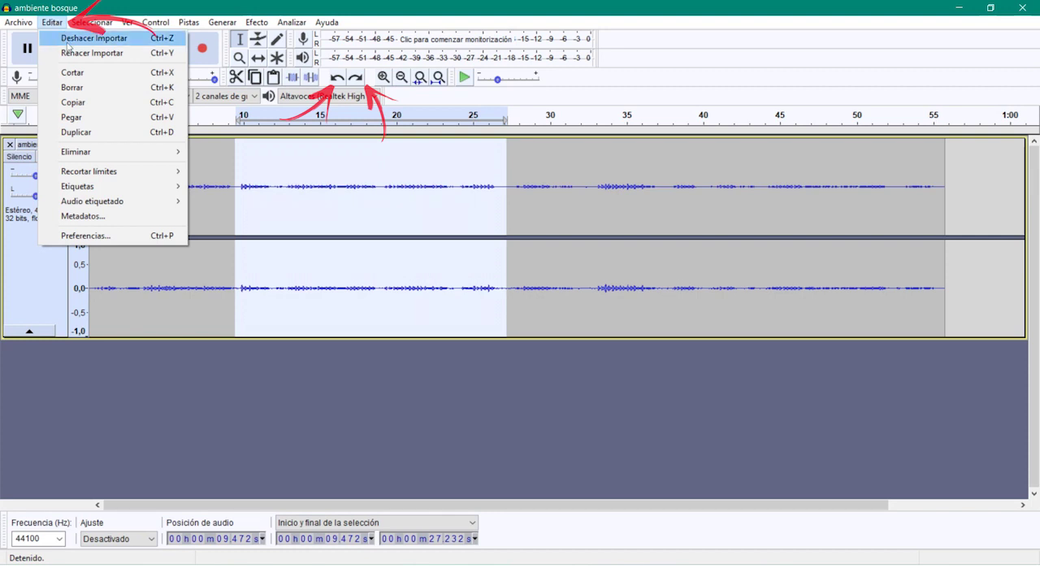
key("Escape")
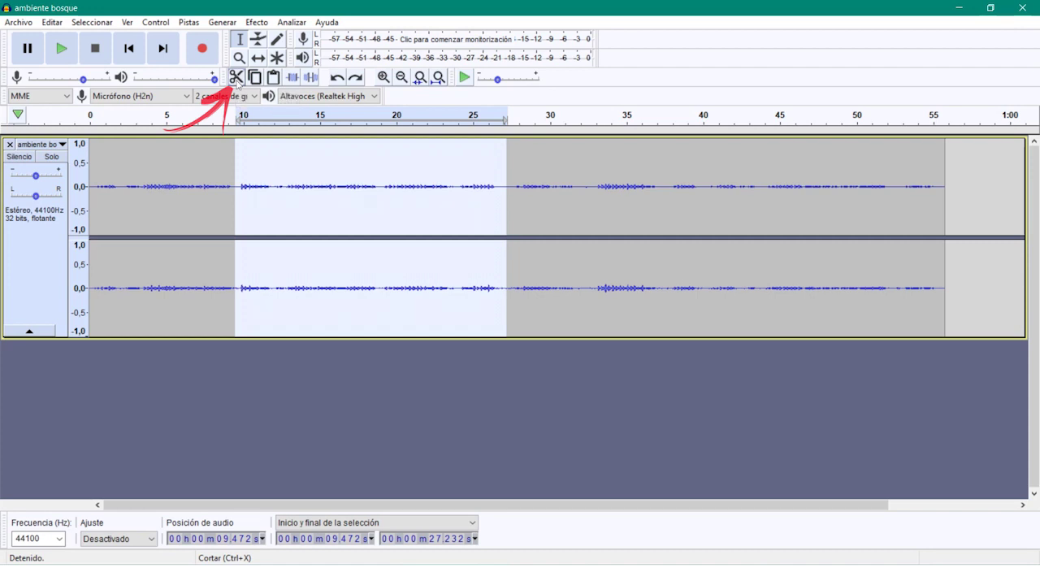
Step: Cut the selected section between 9.472 s and 27.232 s out of the stereo track
left_click(237, 79)
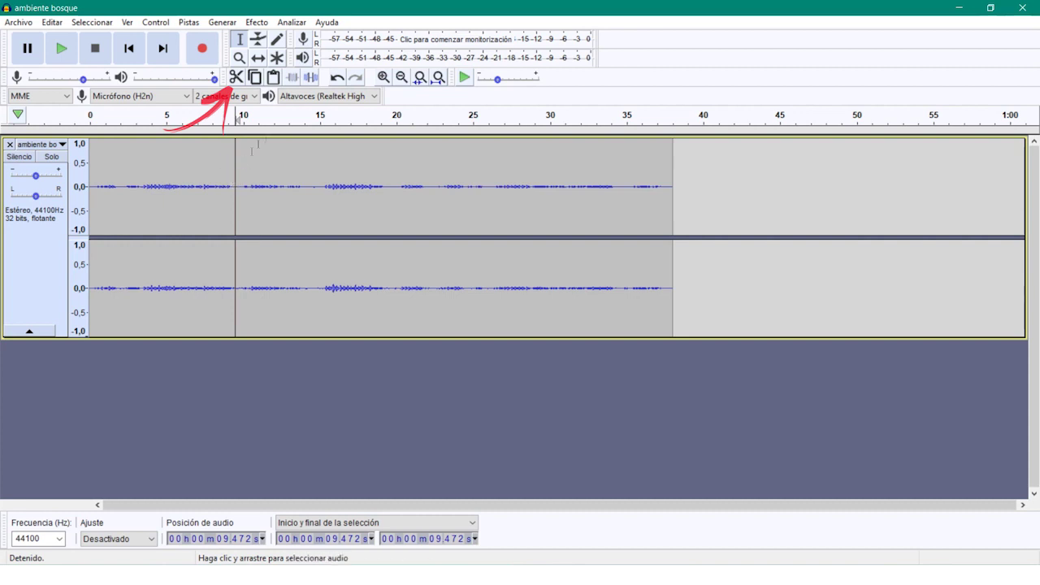
key("ctrl+v")
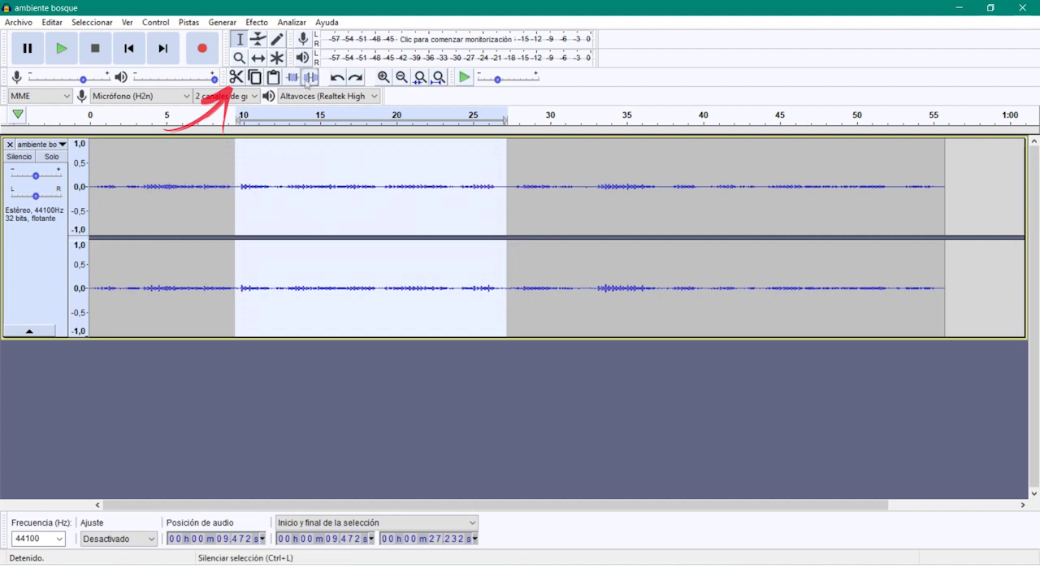
left_click(235, 78)
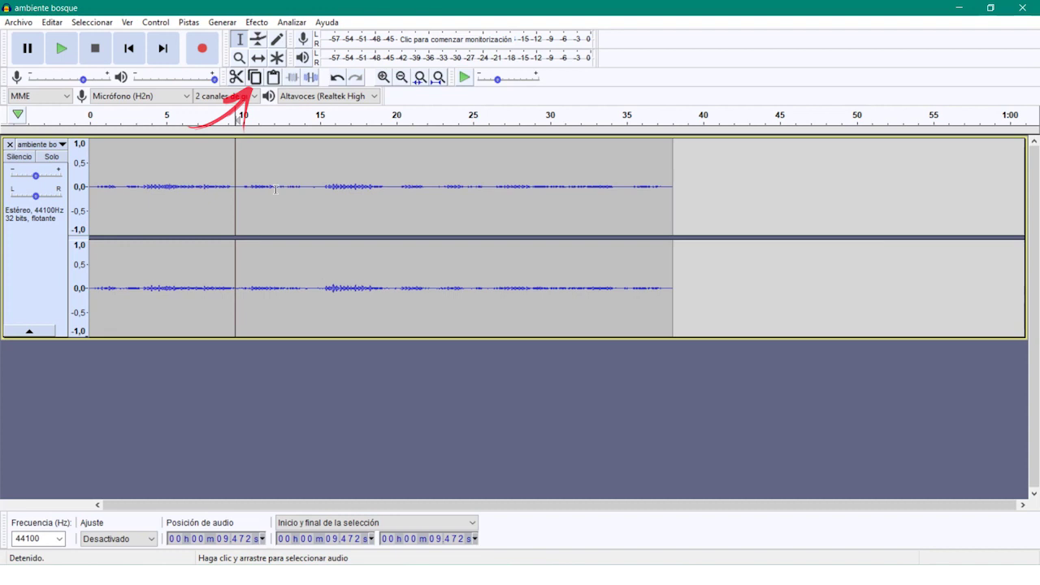
Step: Copy the section from 14.480 s to 20.131 s and paste it in the empty area at 42.734 s
left_click_drag(312, 184, 397, 173)
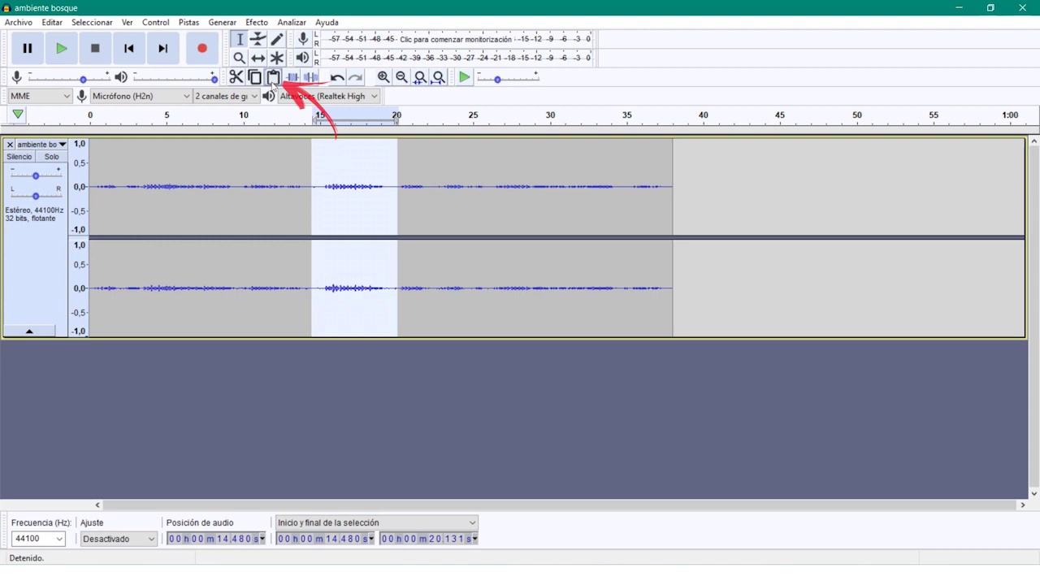
left_click(745, 166)
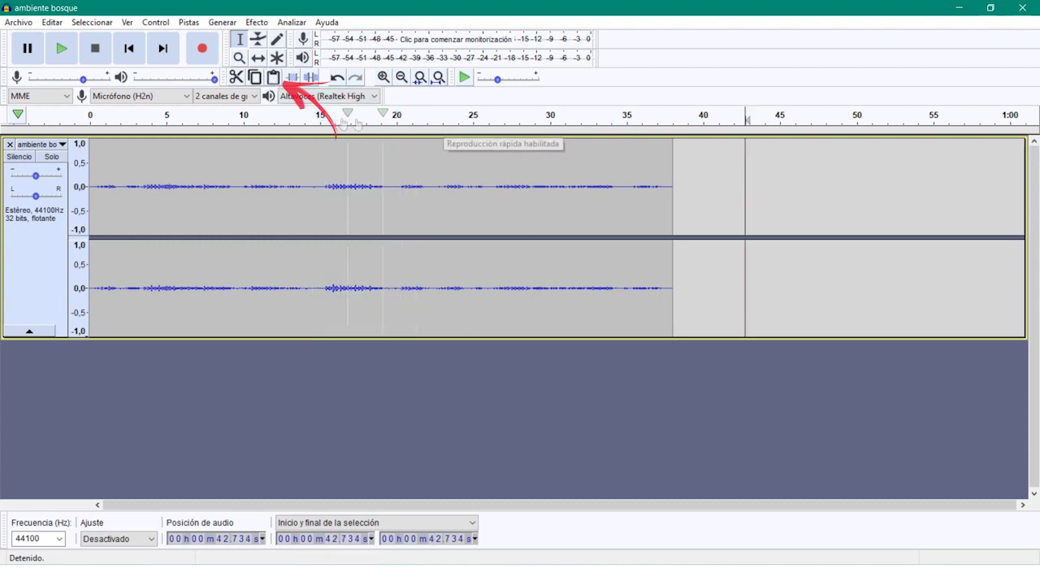
left_click(274, 77)
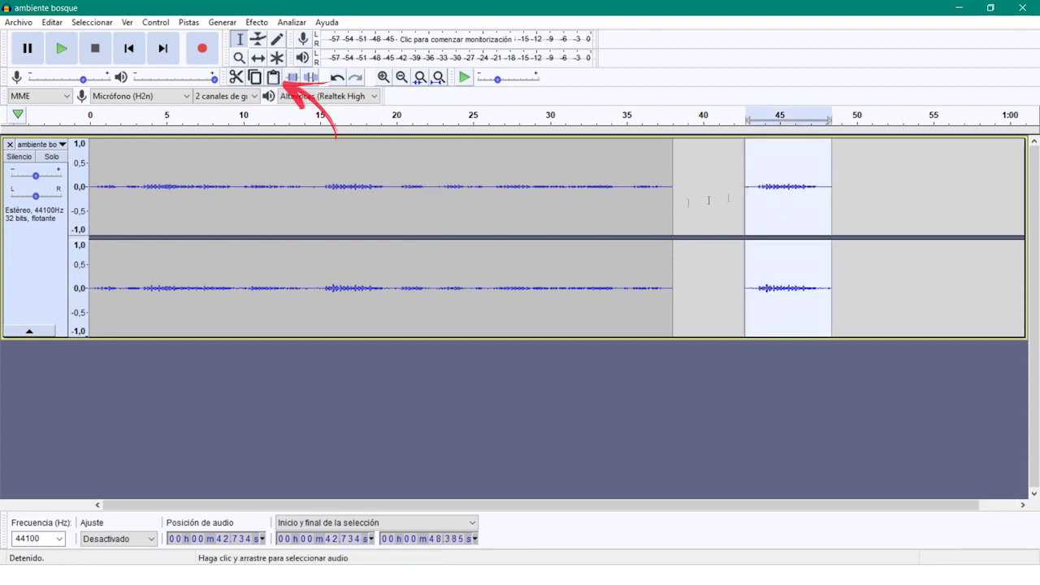
Step: Undo the last paste and insert the copied section inside the clip at 16.732 s instead
left_click(336, 77)
left_click(347, 172)
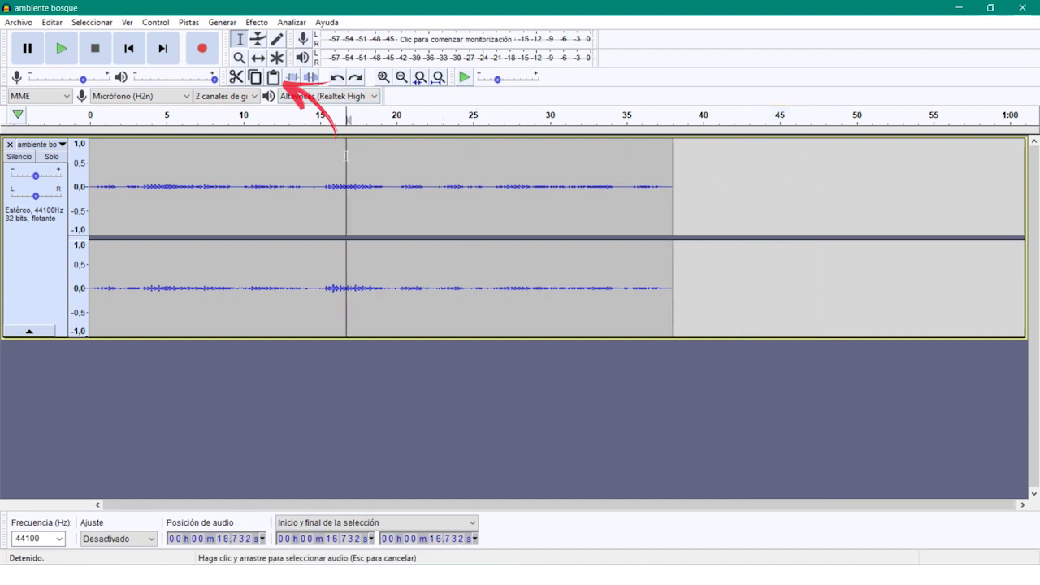
left_click(273, 77)
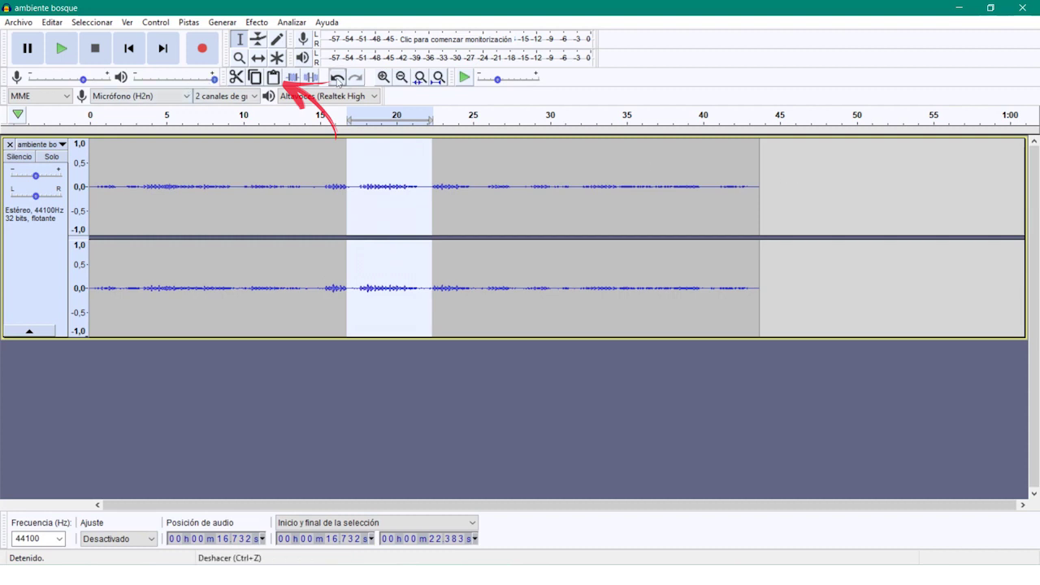
left_click(338, 77)
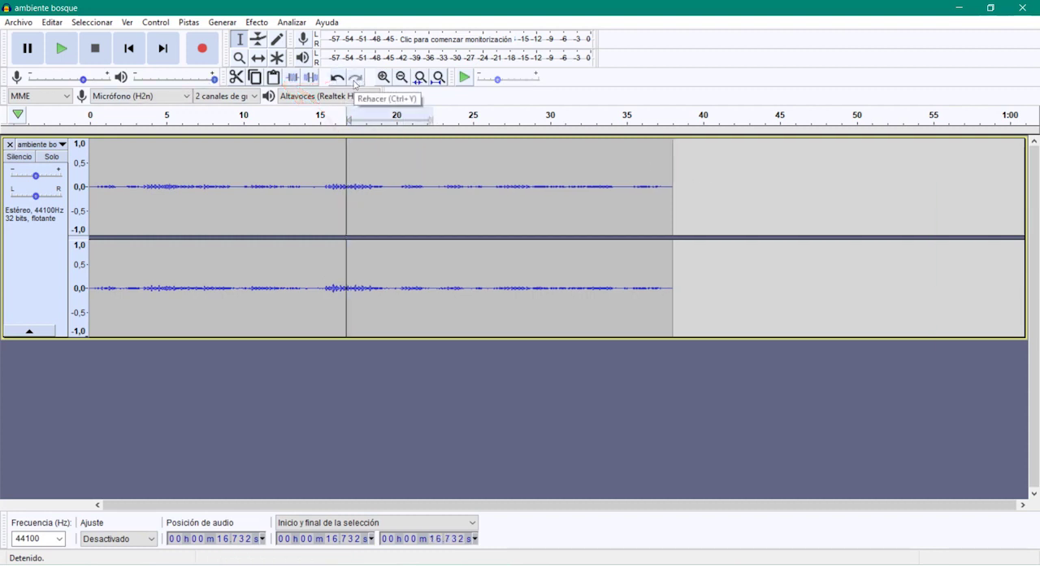
left_click(355, 77)
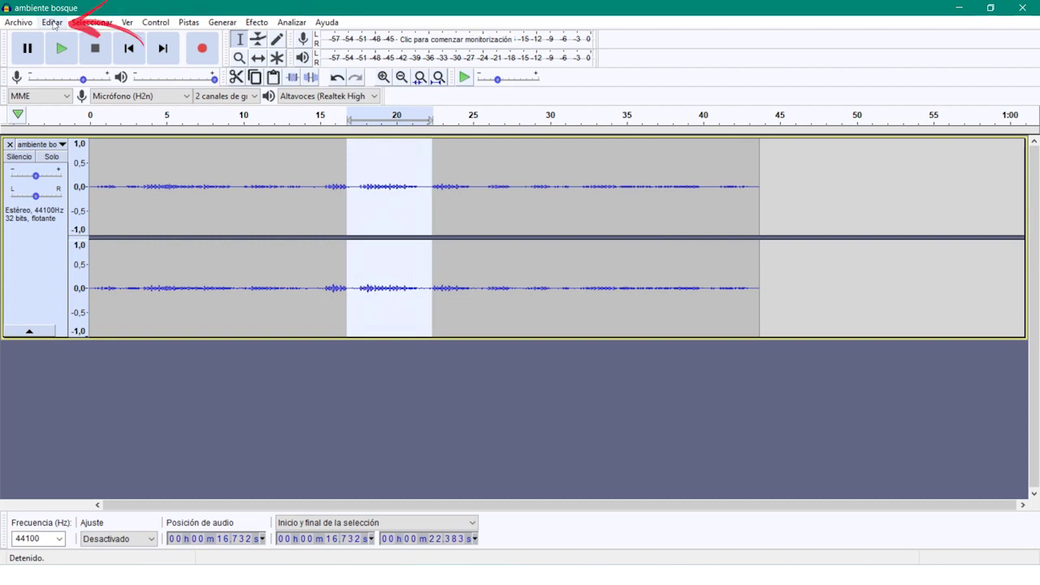
Step: Duplicate the selected section from 16.732 s to 22.383 s onto a new track and undo the duplication
left_click(54, 22)
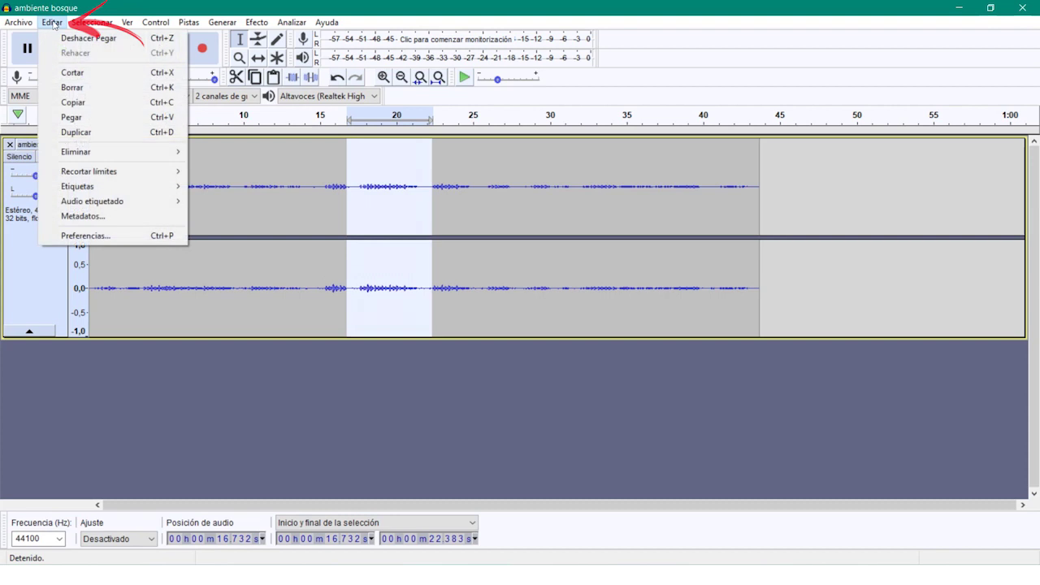
left_click(91, 135)
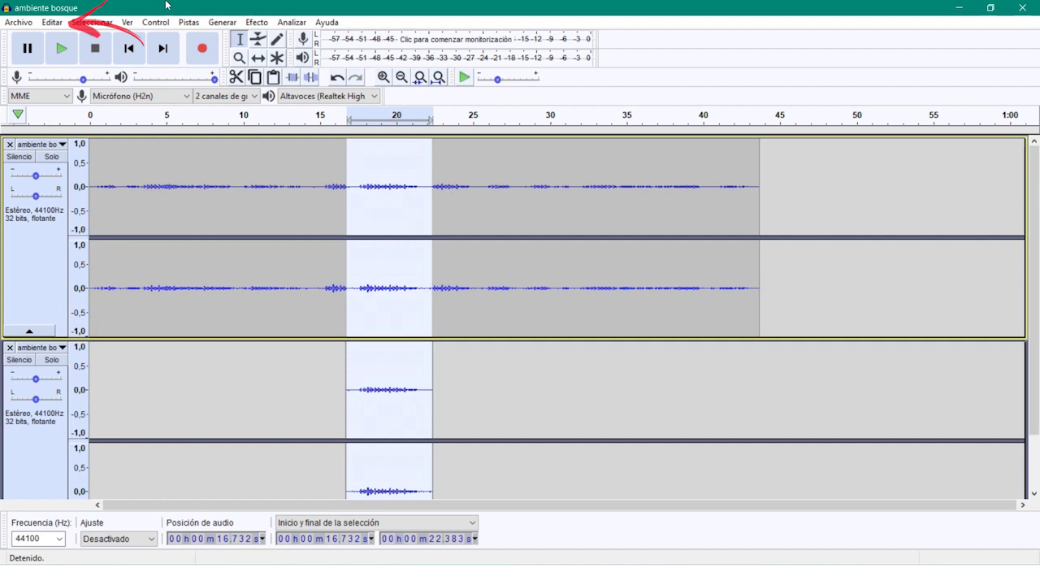
left_click(338, 78)
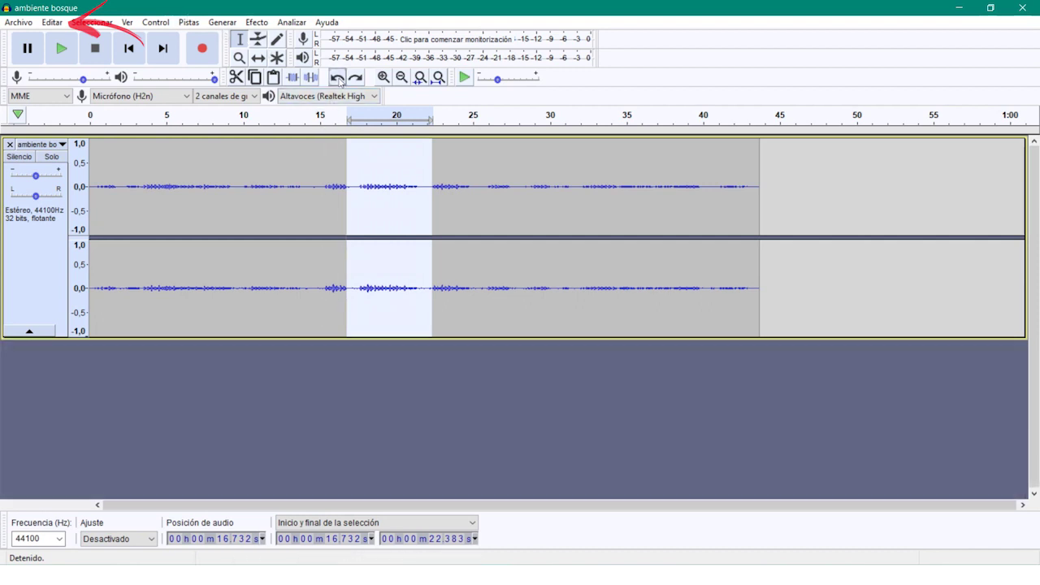
Step: Split and cut the selected section from 16.732 s to 22.383 s, leaving a gap in the track
left_click(65, 26)
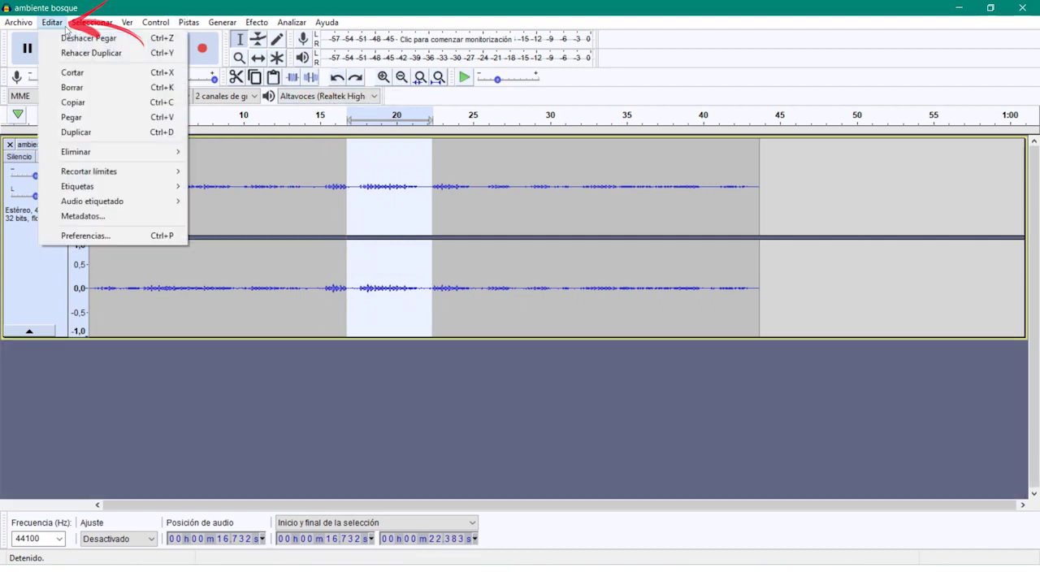
mouse_move(92, 156)
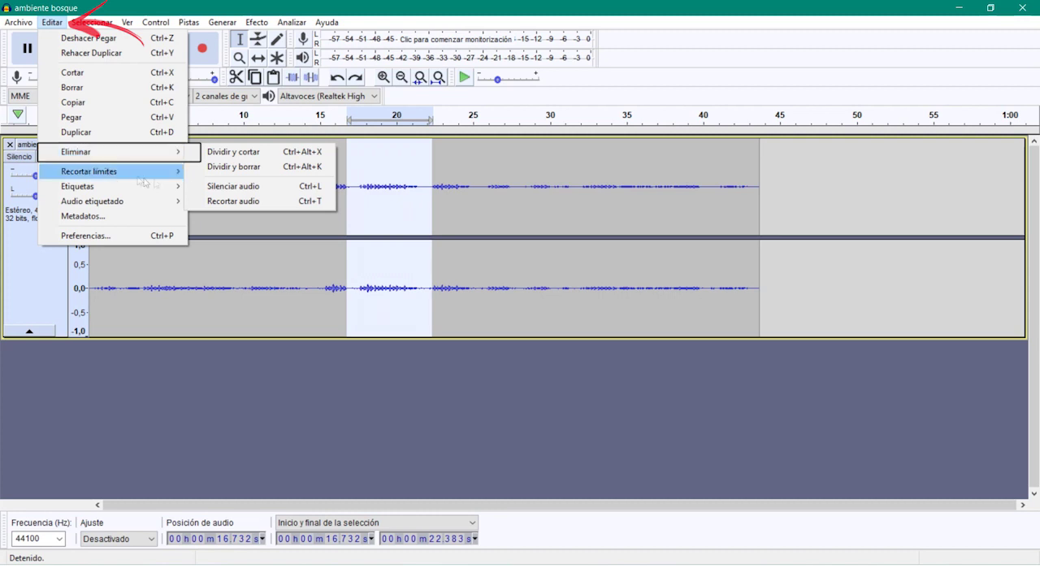
left_click(248, 153)
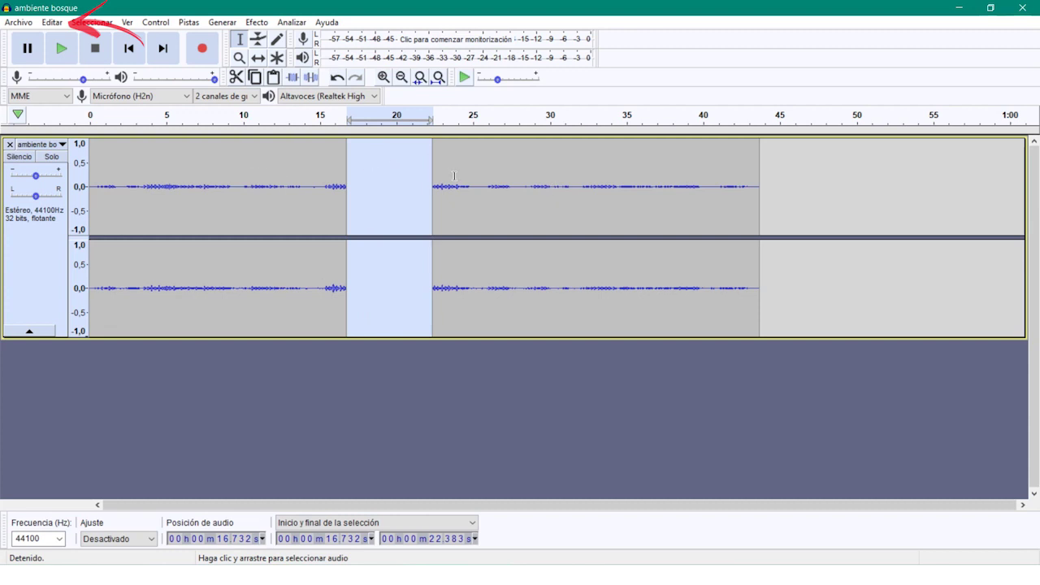
Step: Paste the cut section past the clip's end at 49.092 s, and undo both the paste and the split cut
left_click(843, 179)
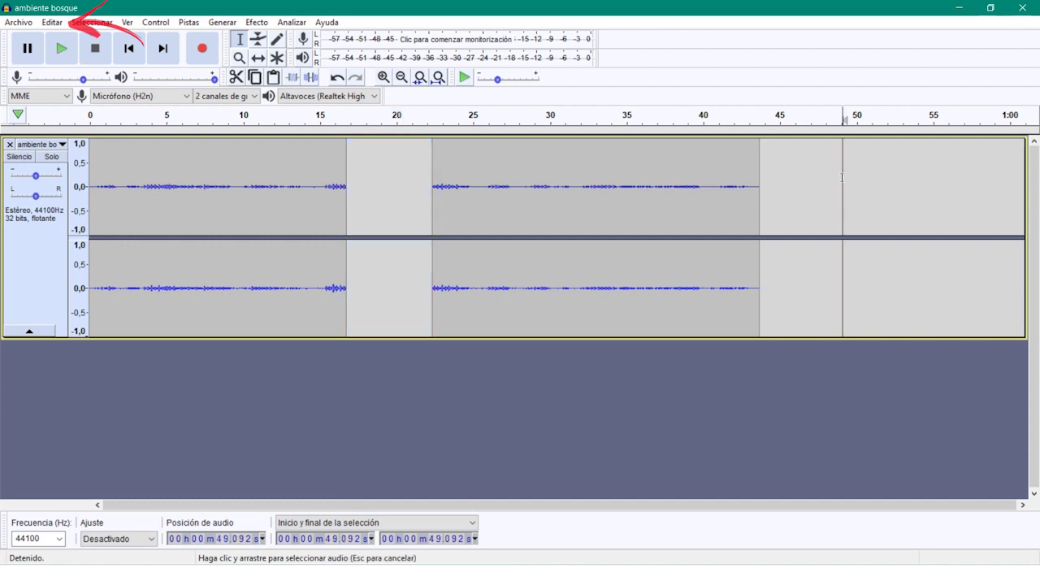
left_click(274, 78)
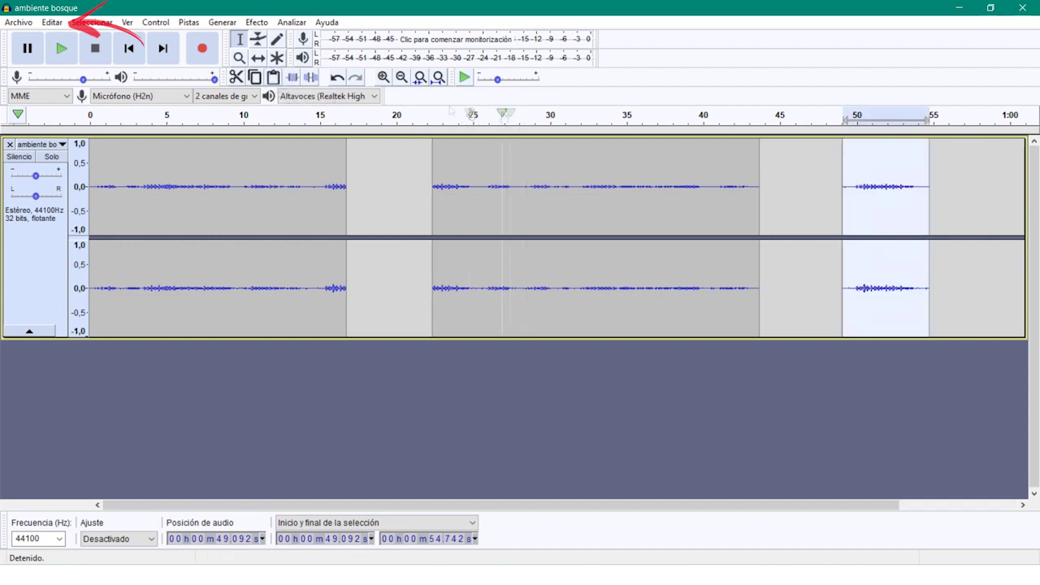
left_click(337, 79)
left_click(337, 79)
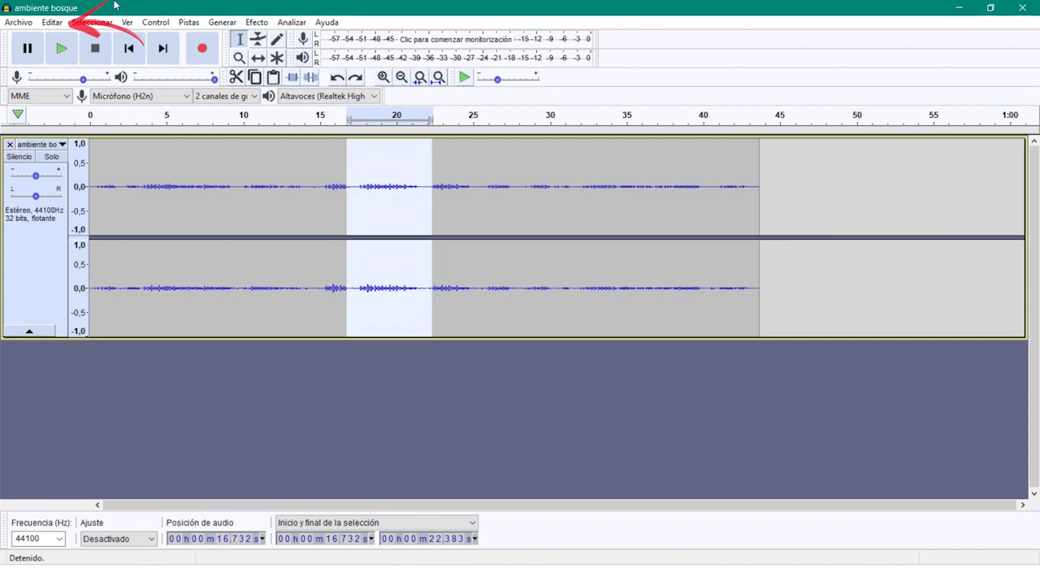
Step: Split and delete the selected section from 16.732 s to 22.383 s and undo the deletion
left_click(51, 22)
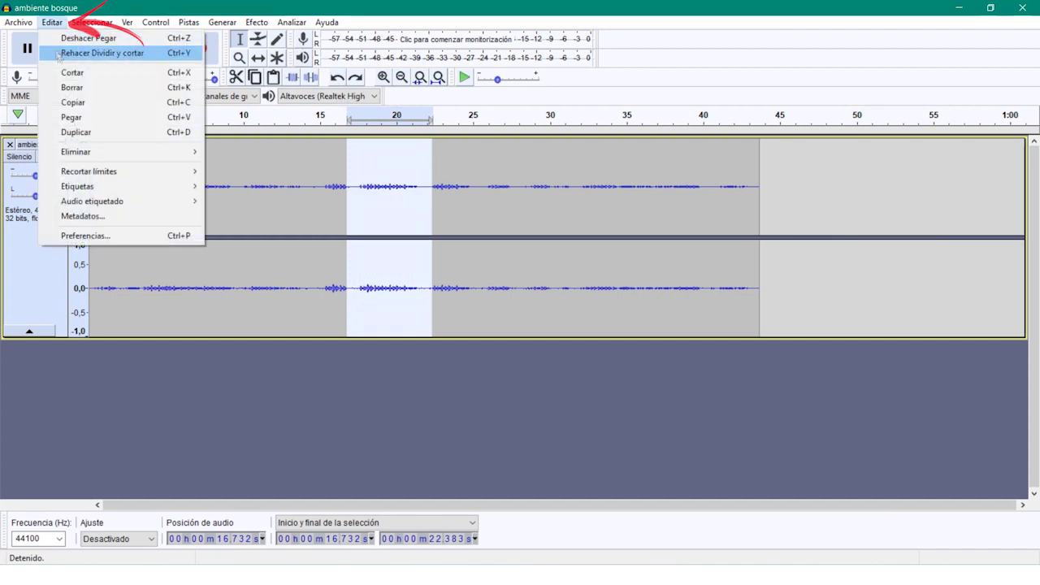
mouse_move(101, 153)
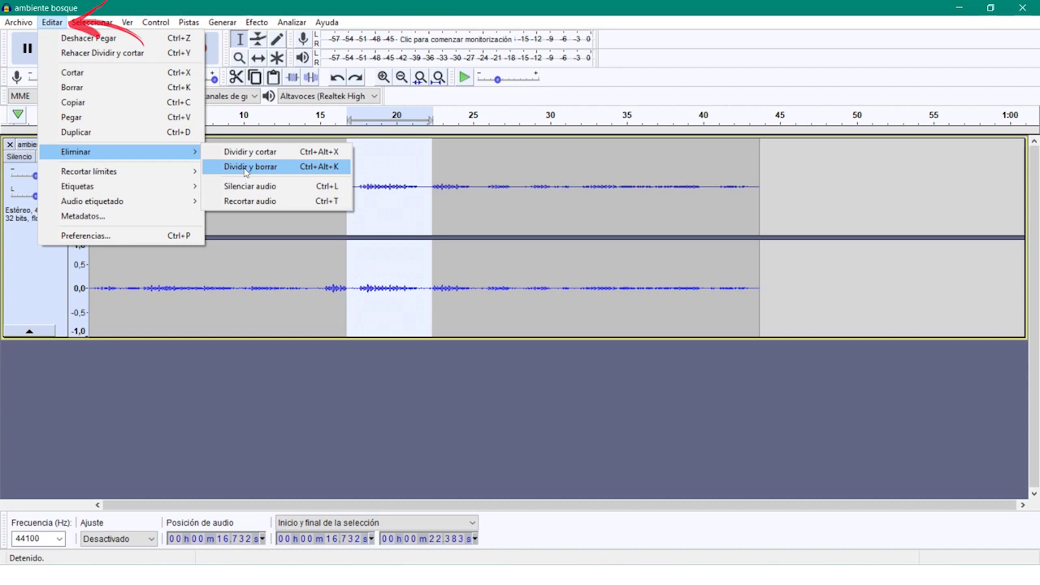
left_click(245, 167)
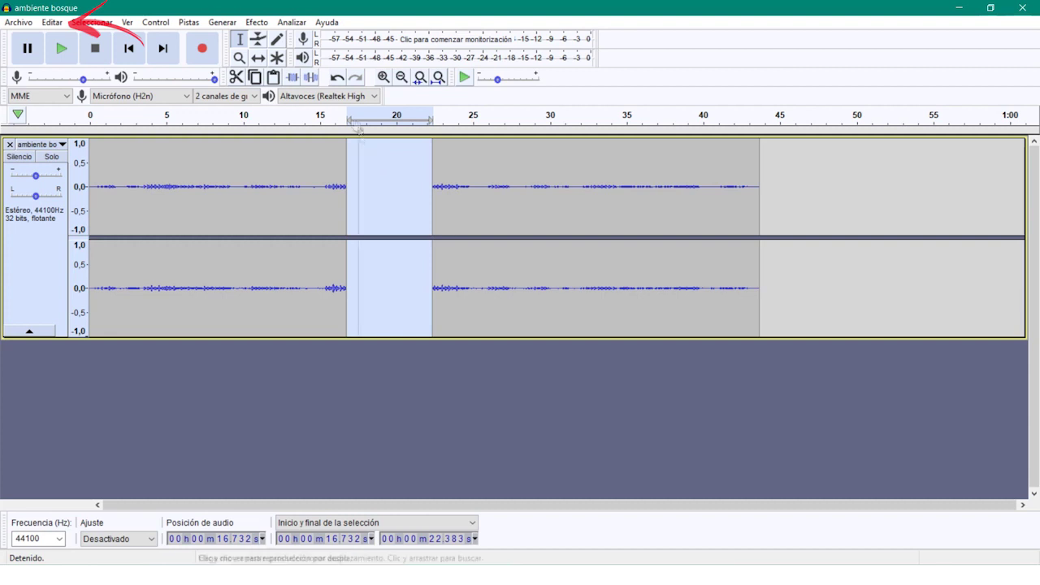
left_click(345, 83)
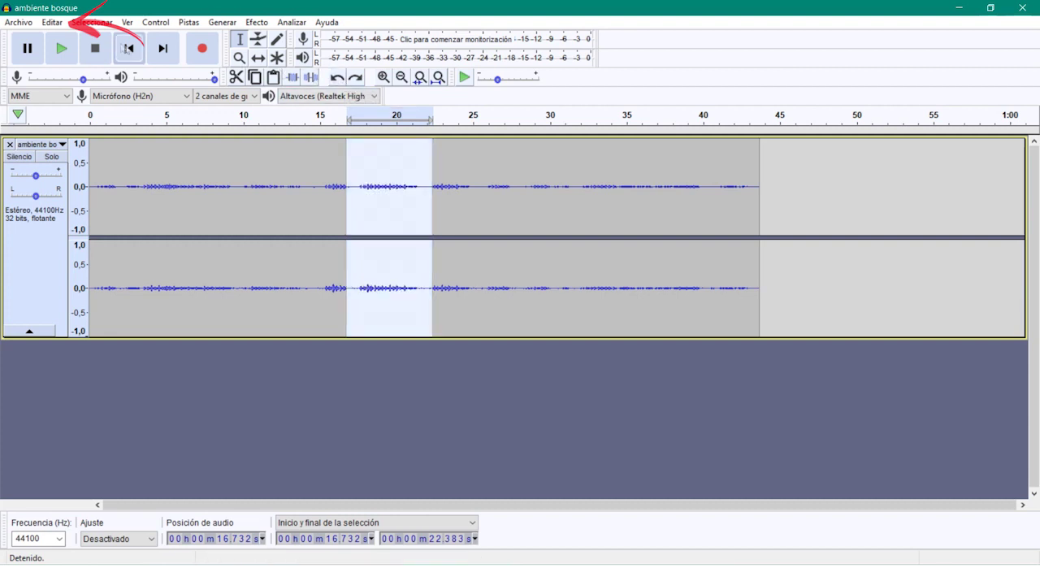
Step: Silence the audio in the selection from 16.732 s to 22.383 s and undo the silencing
left_click(52, 22)
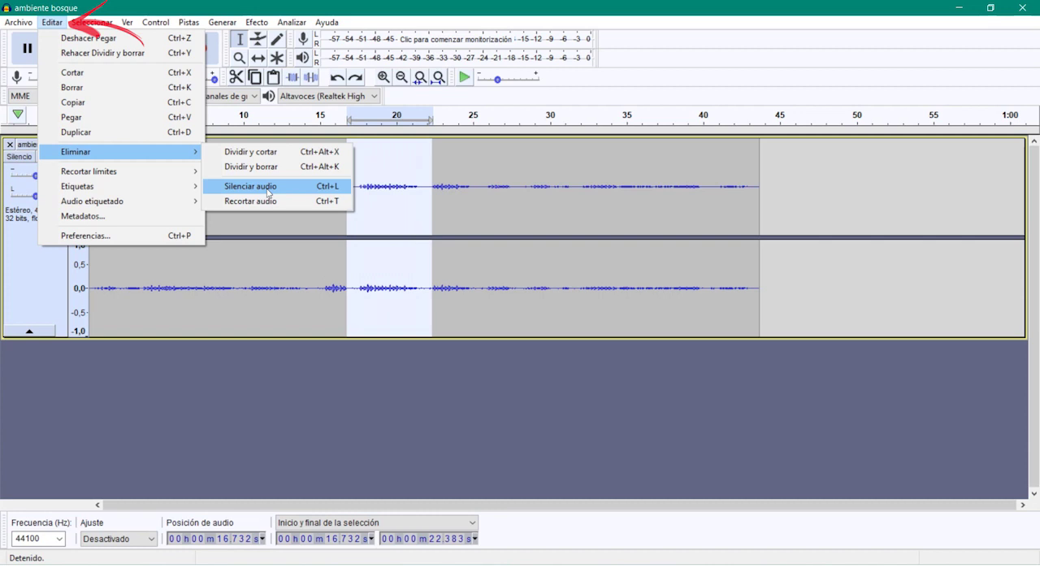
left_click(268, 188)
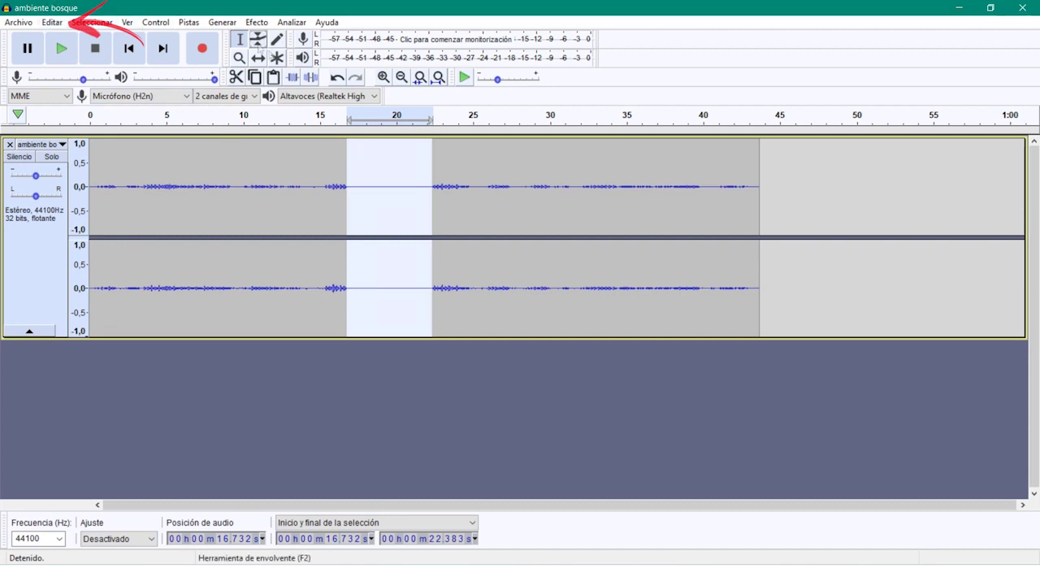
left_click(337, 77)
Step: Trim the track down to the selected audio from 16.732 s to 22.383 s
left_click(49, 23)
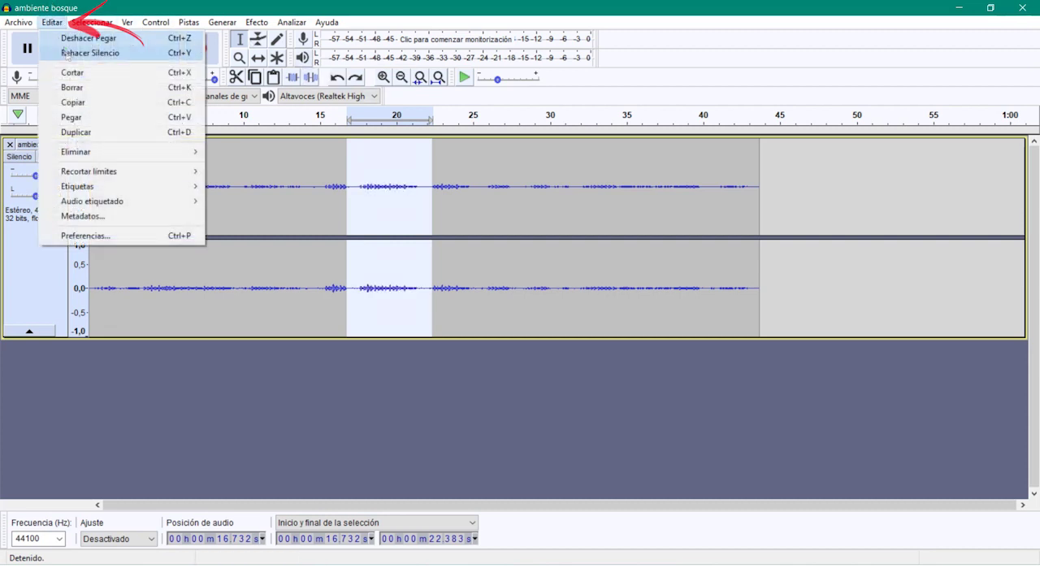
mouse_move(189, 156)
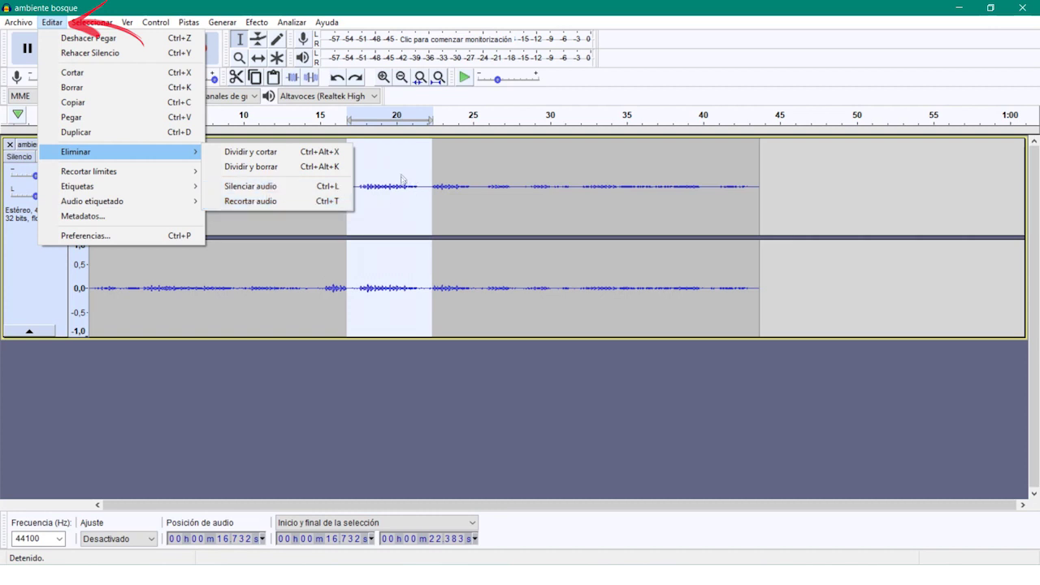
left_click(268, 208)
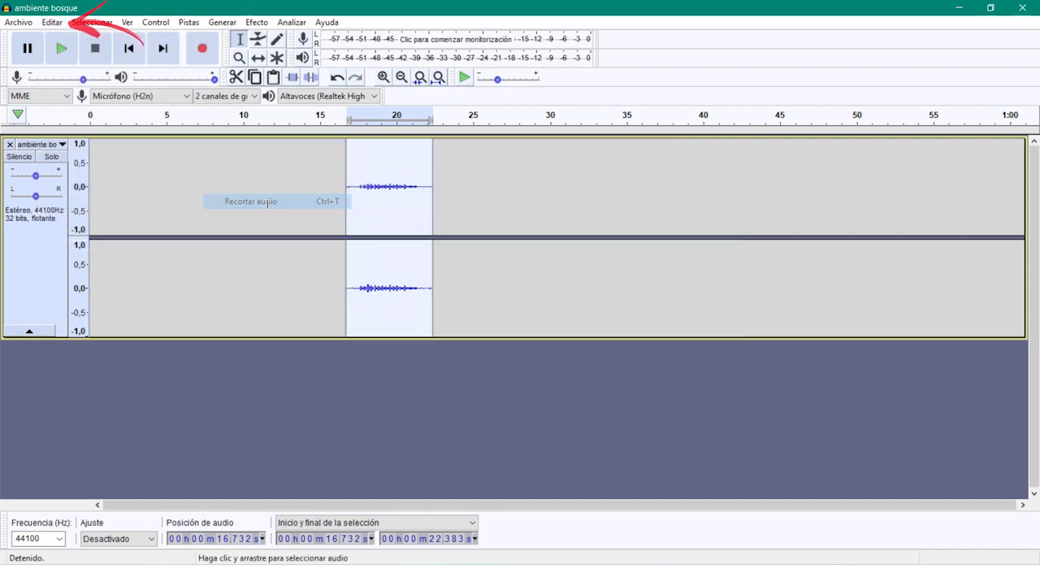